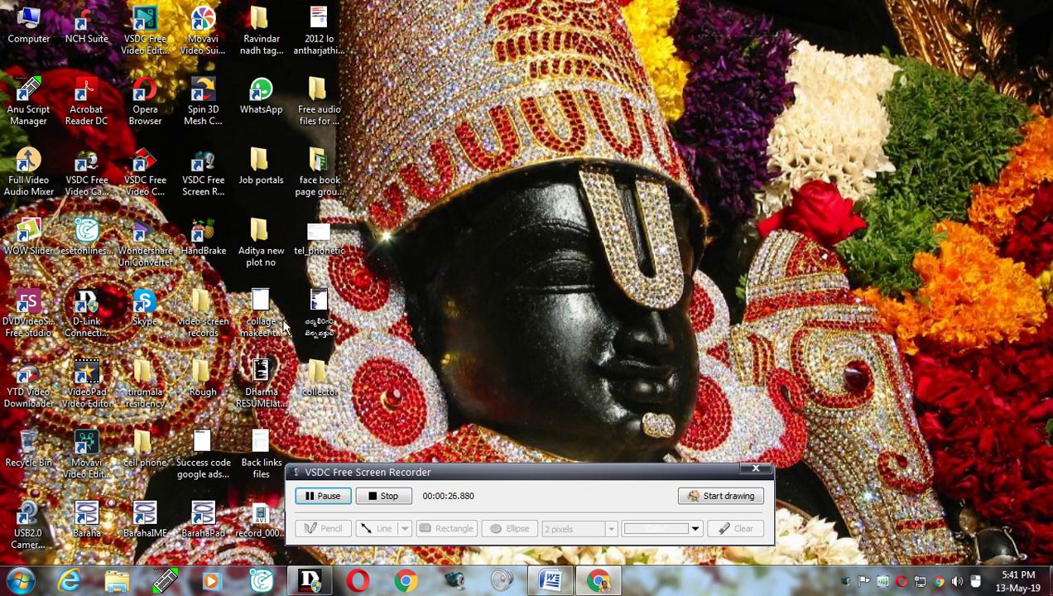
# Step: Switch to Chrome, show the open Facebook page and check the Google Input Tools extension
pyautogui.click(598, 582)
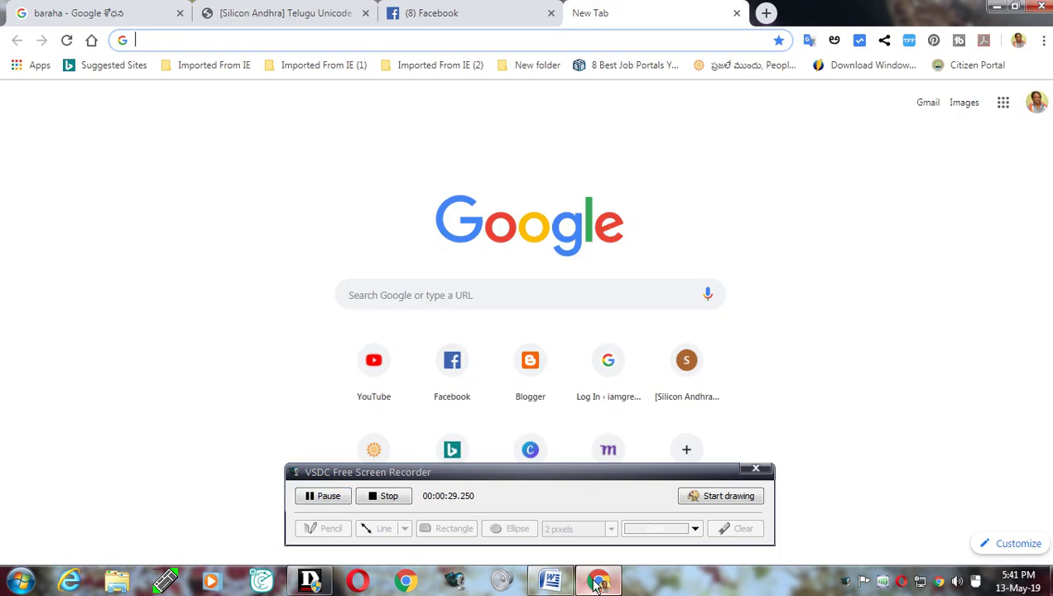
pyautogui.click(491, 25)
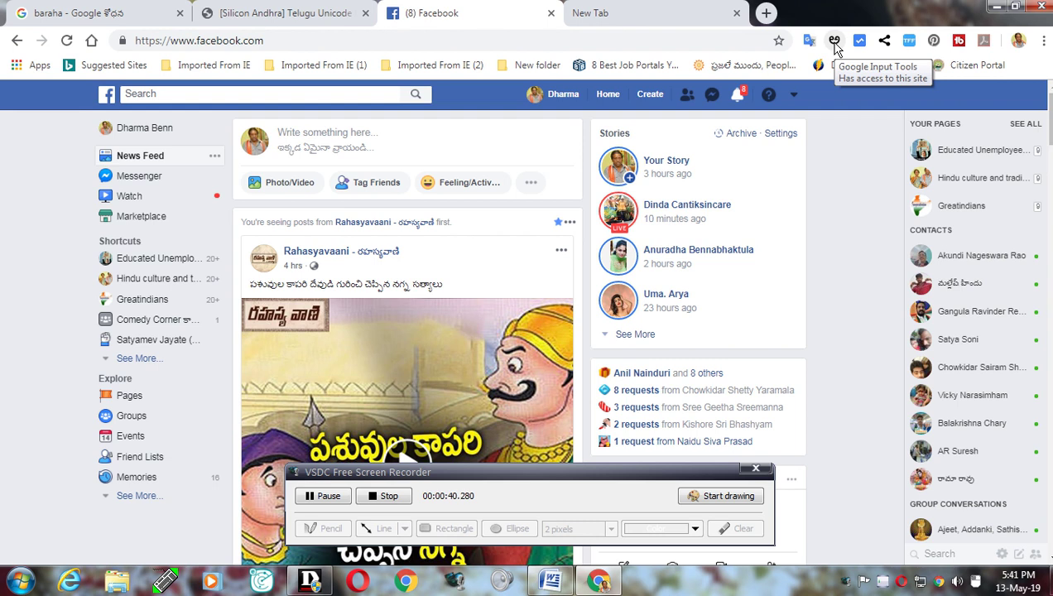
pyautogui.click(834, 41)
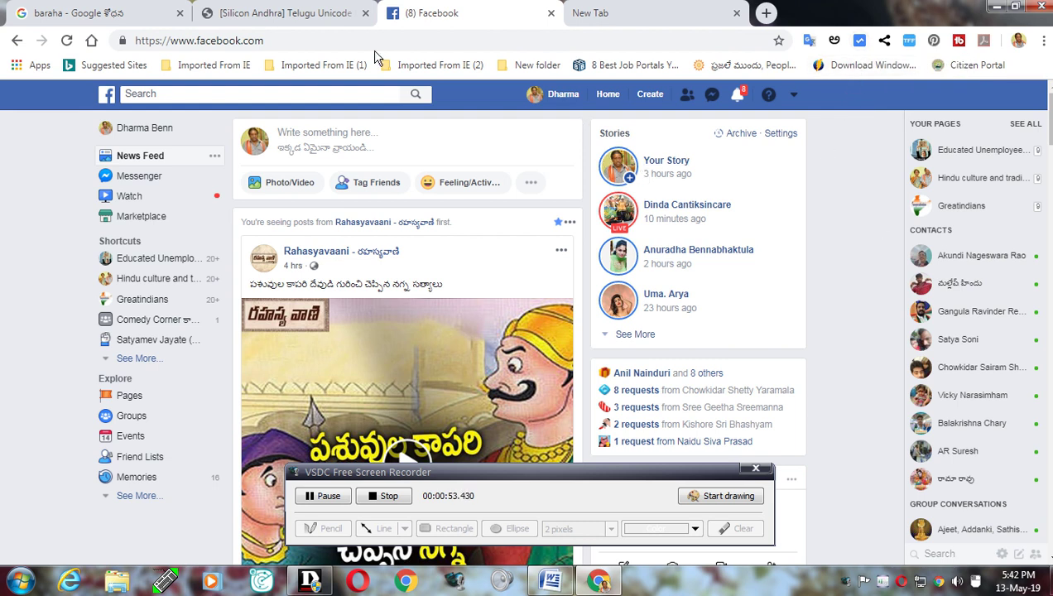
# Step: Open the official Baraha site from the baraha search results and look over its download option, editors and FAQ
pyautogui.click(94, 19)
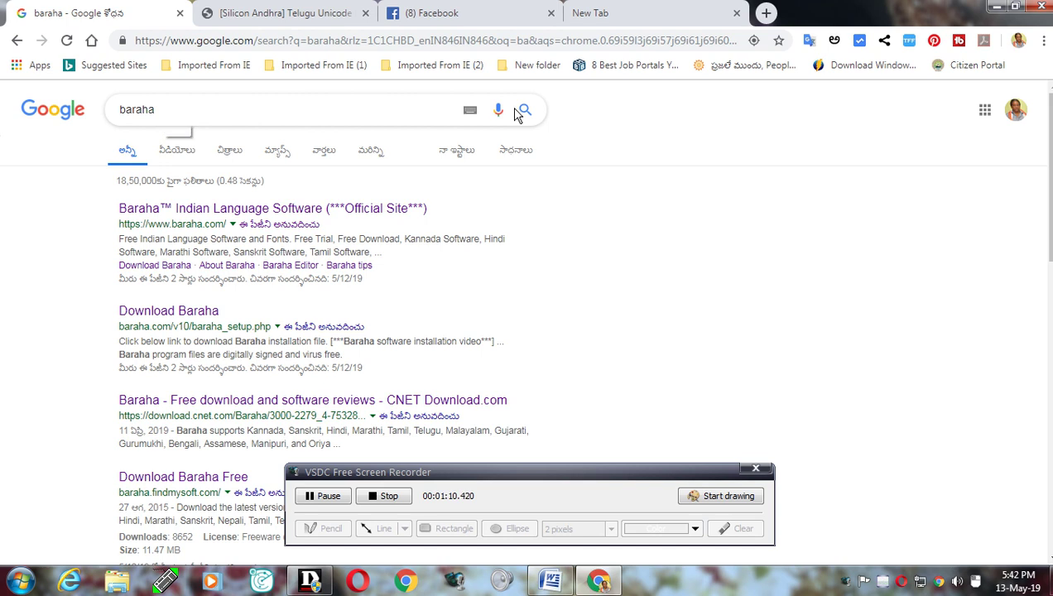
pyautogui.click(142, 217)
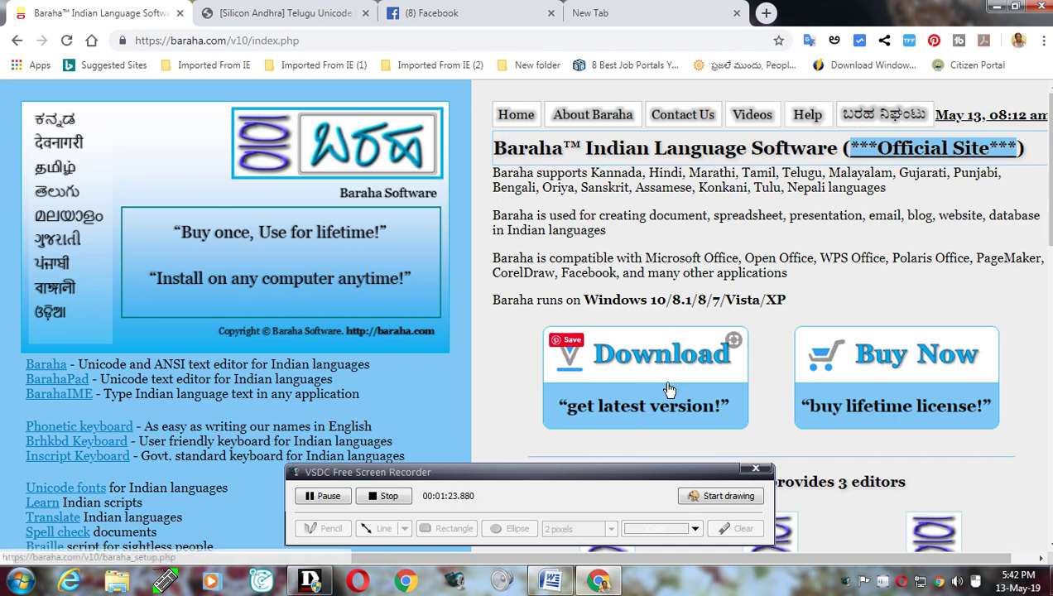
pyautogui.scroll(-1, 646, 331)
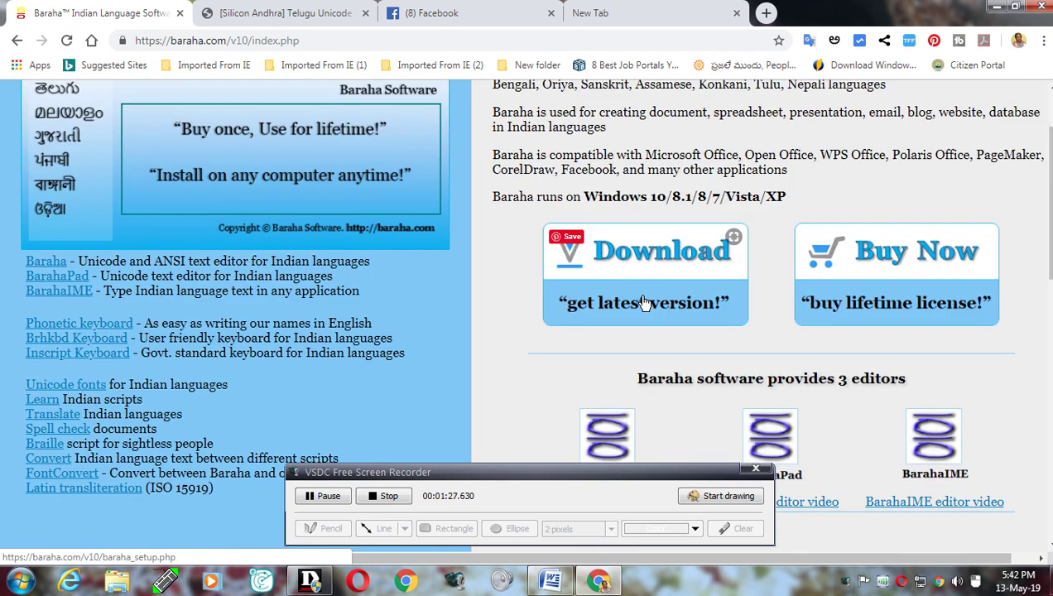
pyautogui.scroll(-1, 643, 298)
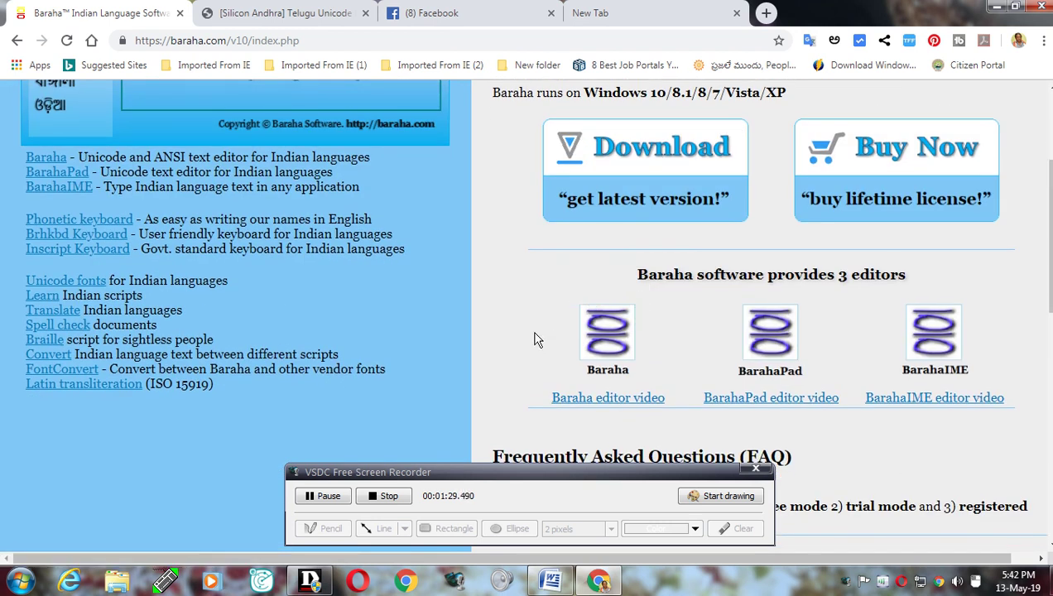
pyautogui.scroll(-2, 538, 306)
pyautogui.scroll(5, 542, 319)
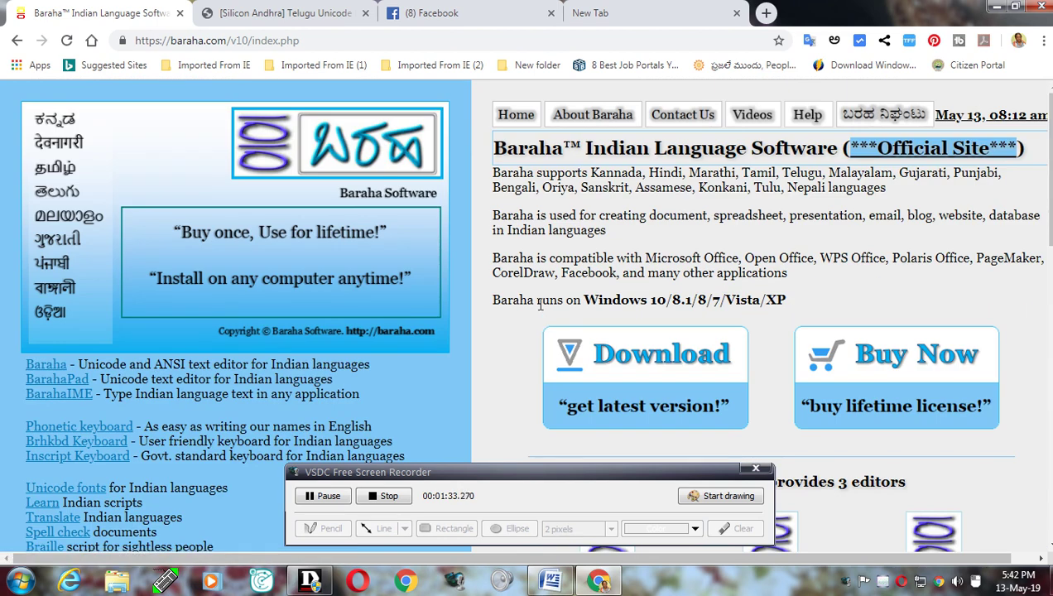
pyautogui.scroll(-5, 538, 308)
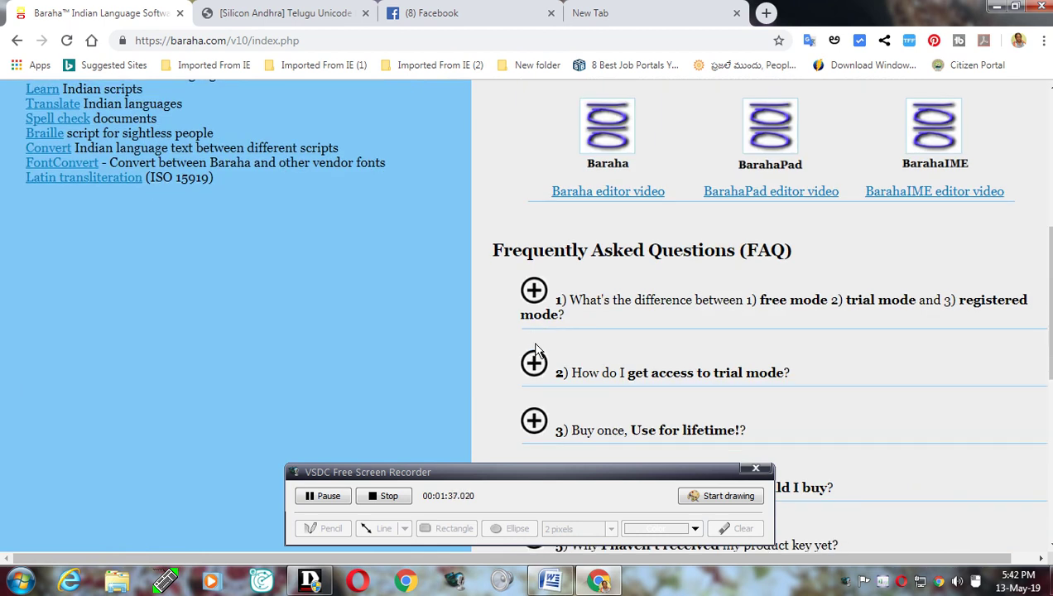
pyautogui.scroll(5, 535, 348)
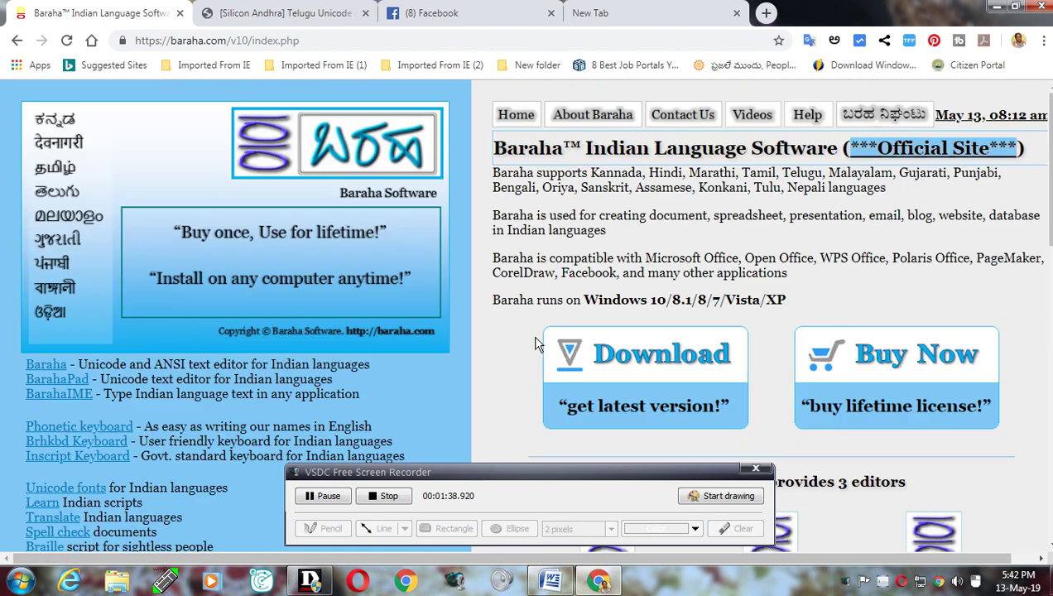
# Step: Return to the desktop, move the screen recorder window out of the way and launch the Baraha editor
pyautogui.click(993, 7)
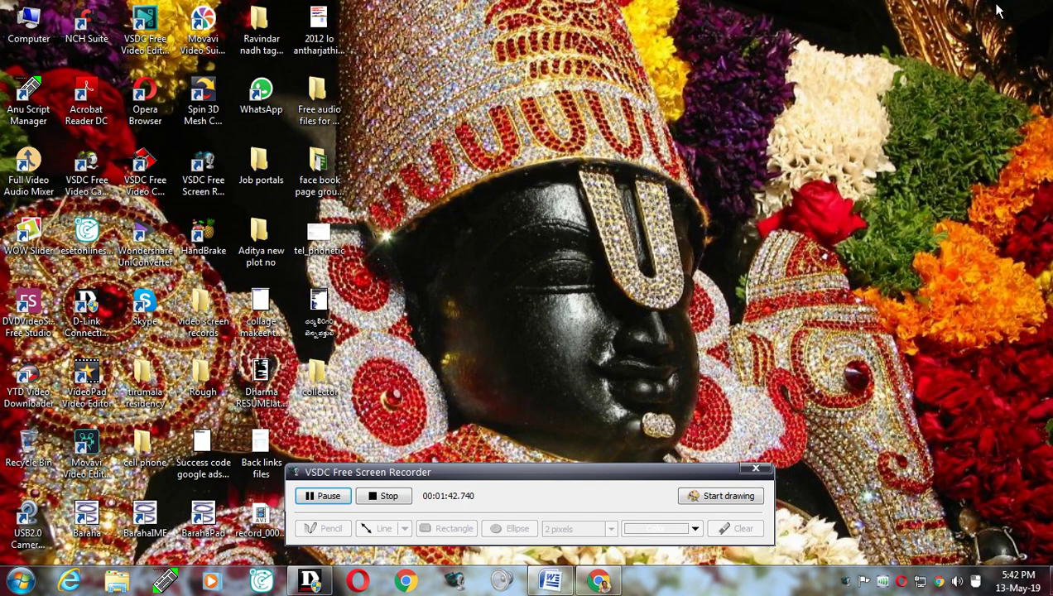
pyautogui.moveTo(404, 472); pyautogui.dragTo(696, 470)
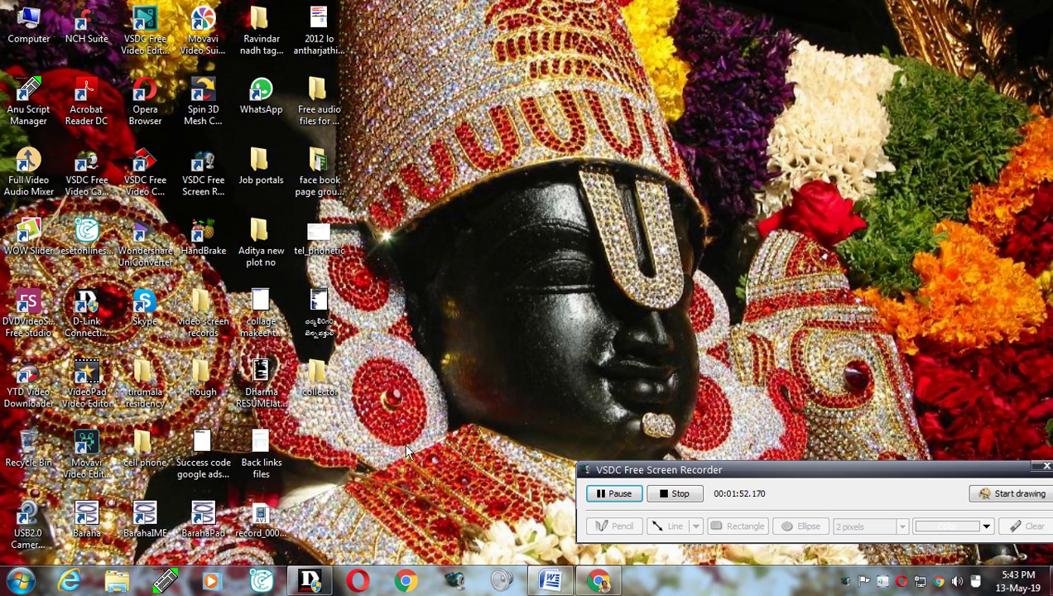
pyautogui.moveTo(761, 470); pyautogui.dragTo(620, 299)
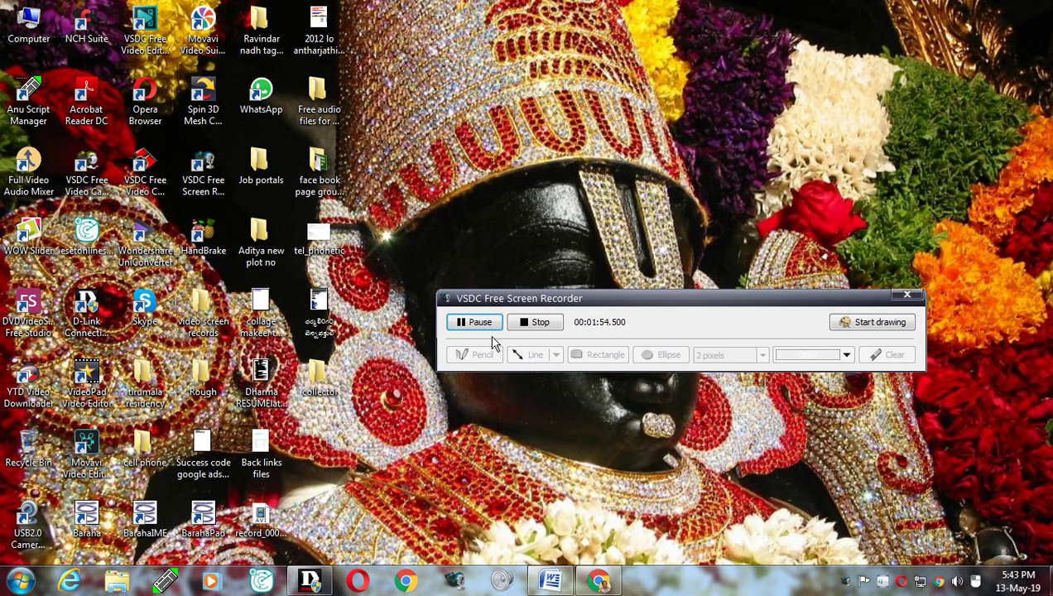
pyautogui.click(87, 517)
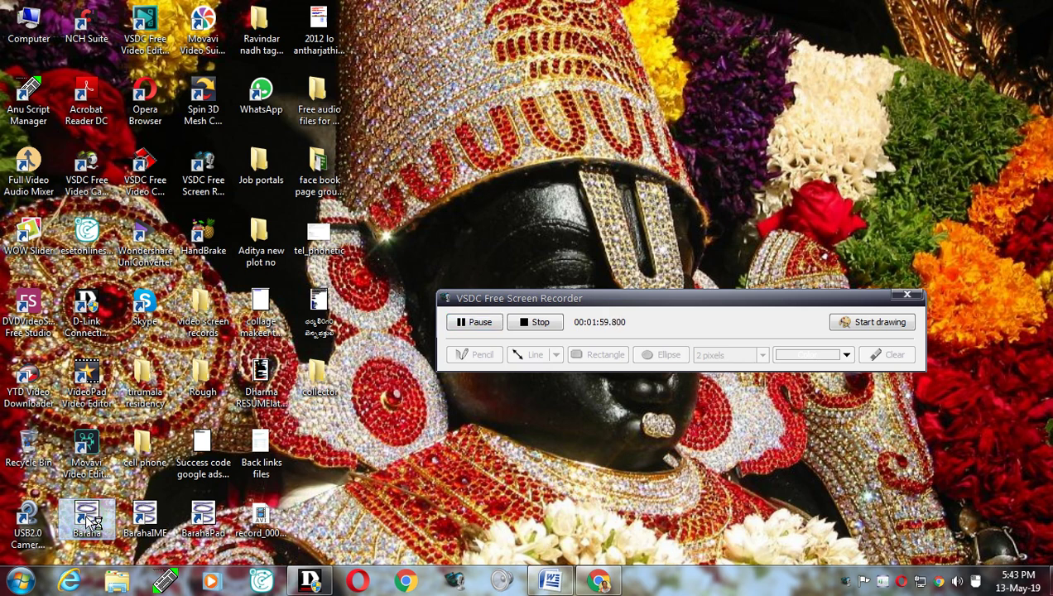
pyautogui.doubleClick(88, 518)
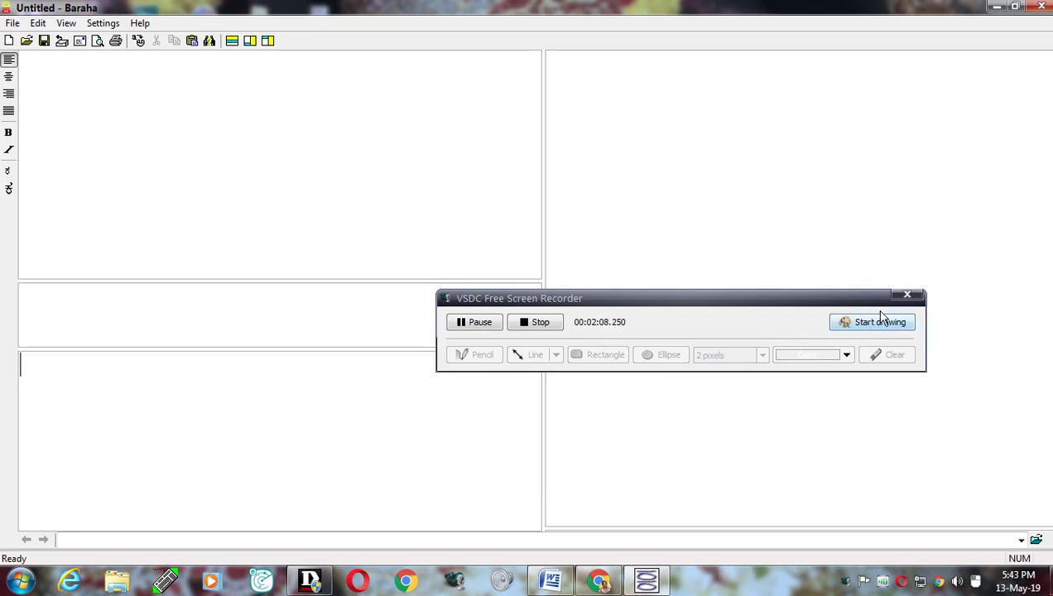
# Step: Minimize the Baraha editor, then start BarahaIME and set its typing language to Telugu
pyautogui.click(999, 10)
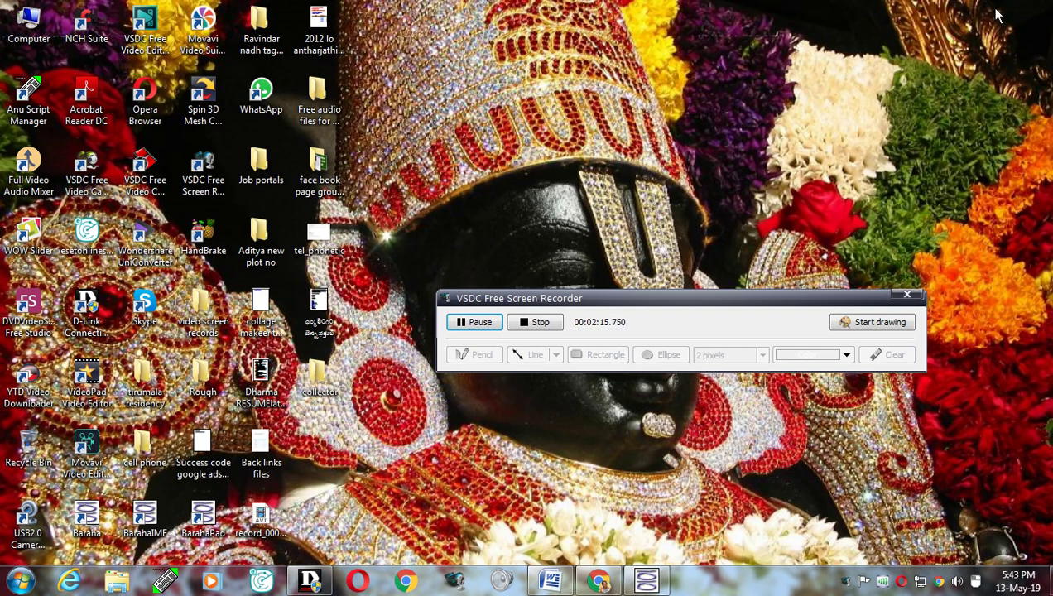
pyautogui.doubleClick(150, 530)
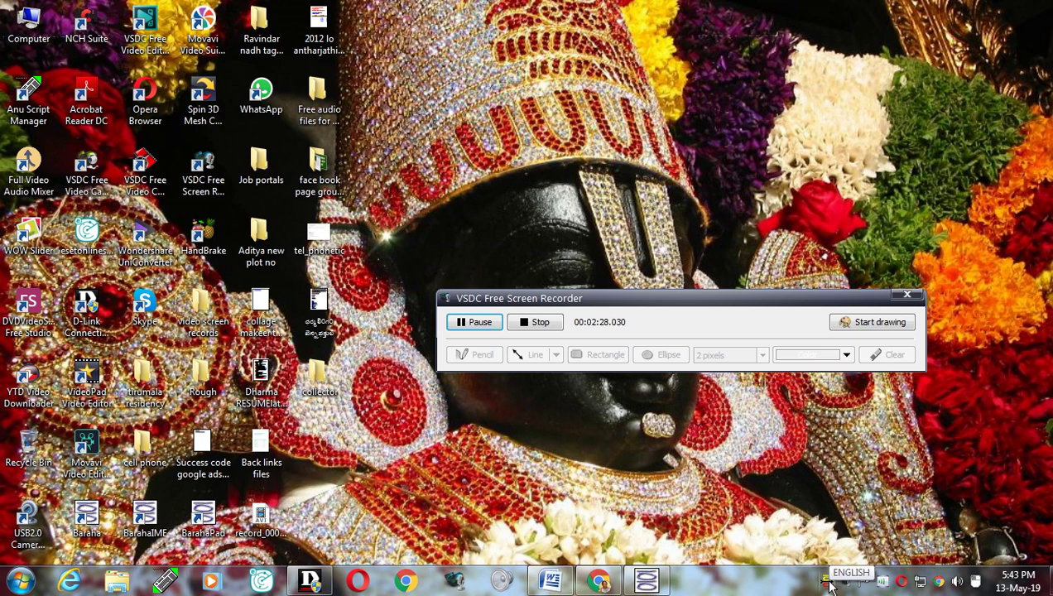
pyautogui.rightClick(827, 580)
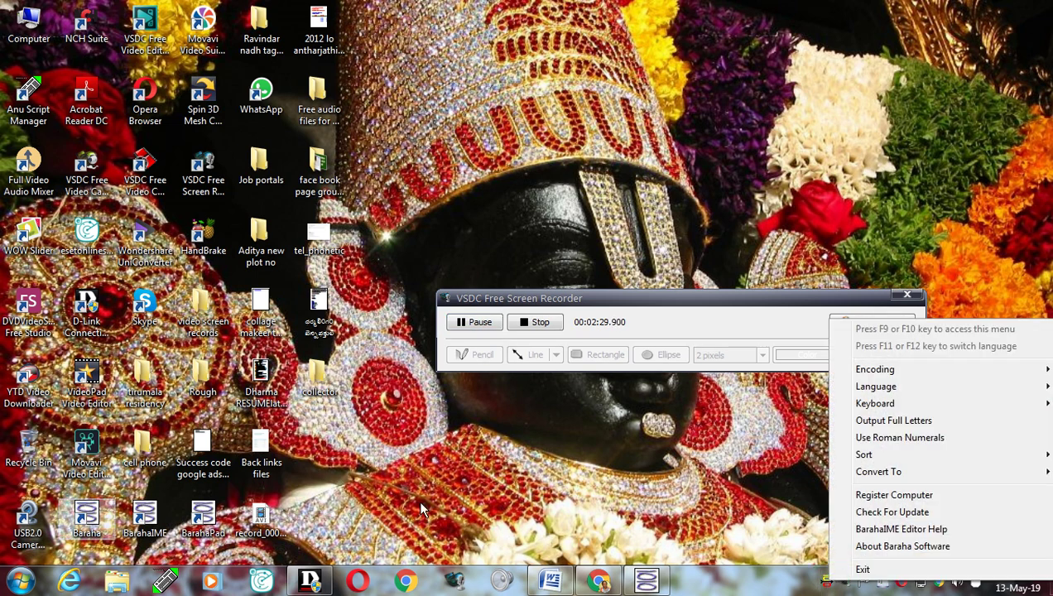
pyautogui.moveTo(930, 405)
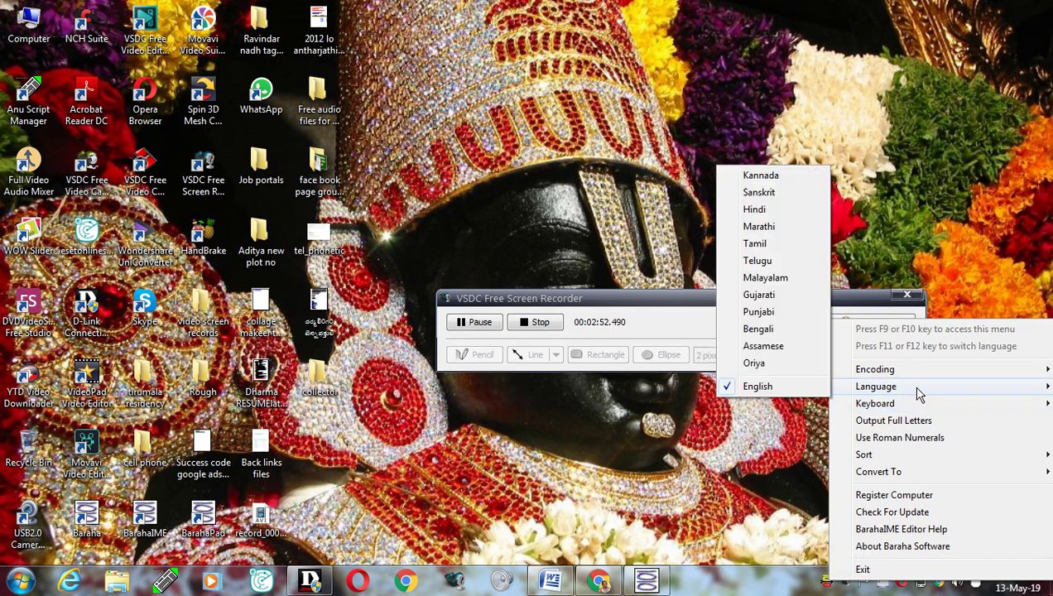
pyautogui.click(763, 262)
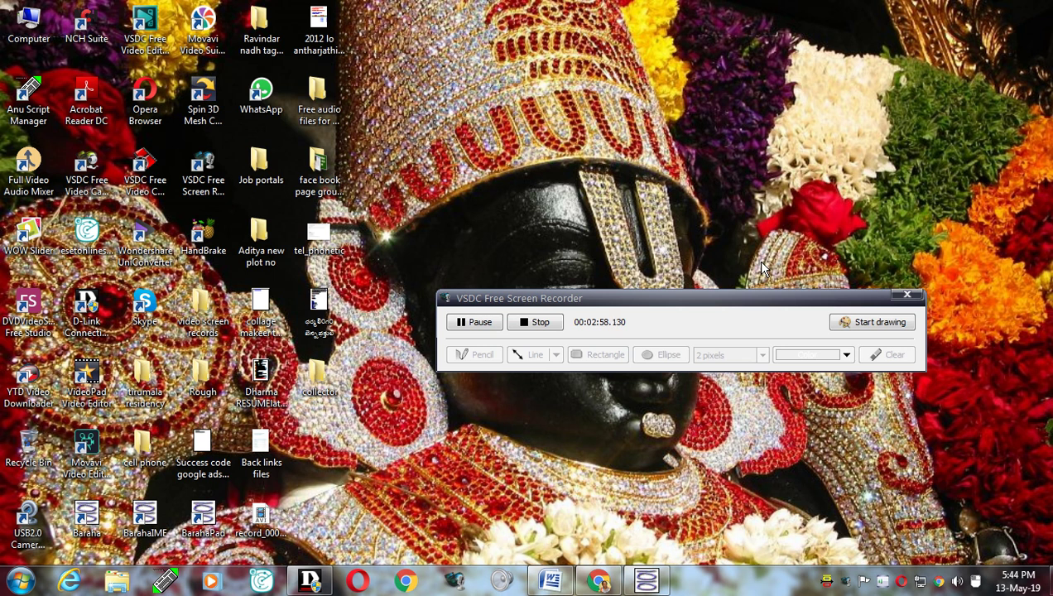
# Step: Switch to the Silicon Andhra page in Chrome and review its tables of Telugu Unicode font samples and download links
pyautogui.moveTo(549, 586)
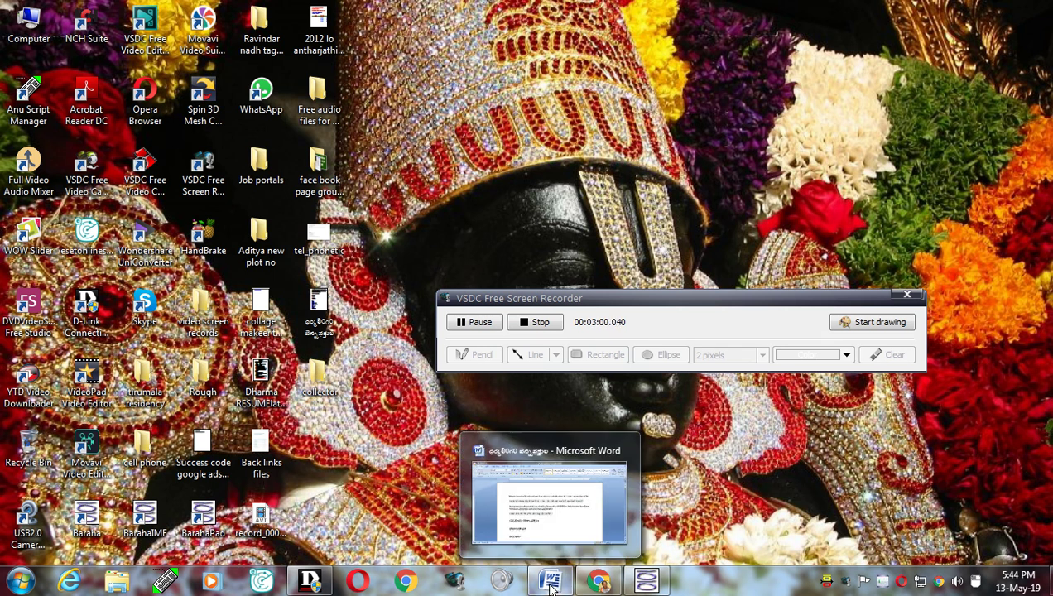
pyautogui.click(599, 581)
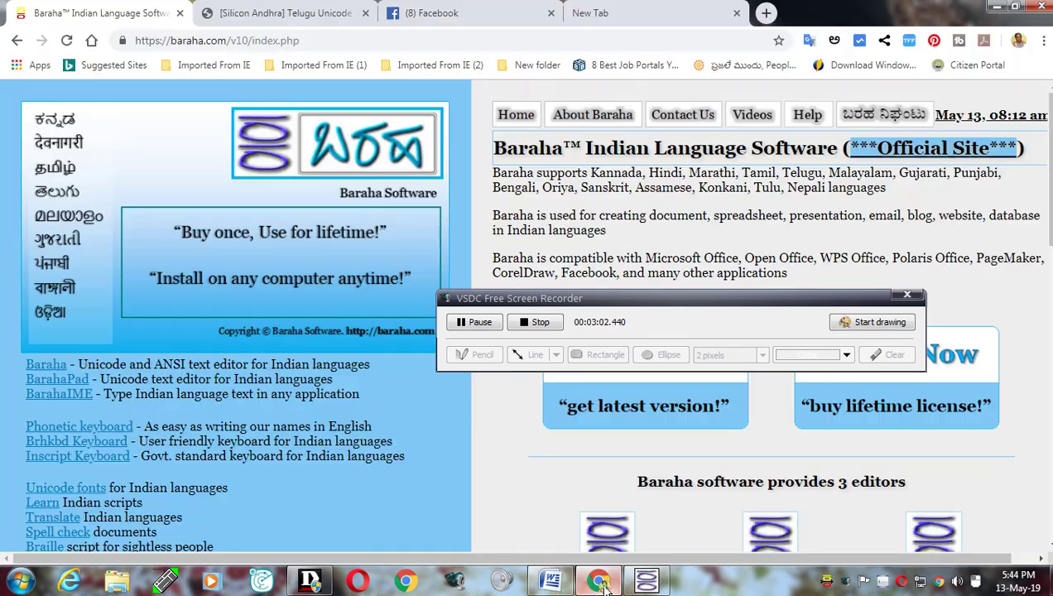
pyautogui.click(239, 14)
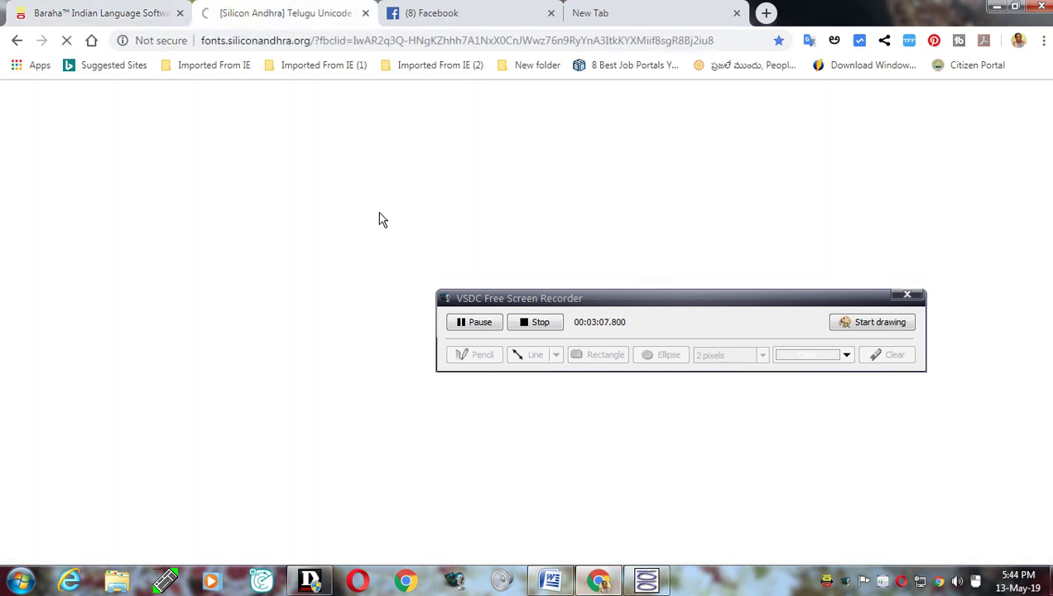
pyautogui.scroll(-1, 492, 232)
pyautogui.moveTo(857, 295); pyautogui.dragTo(883, 543)
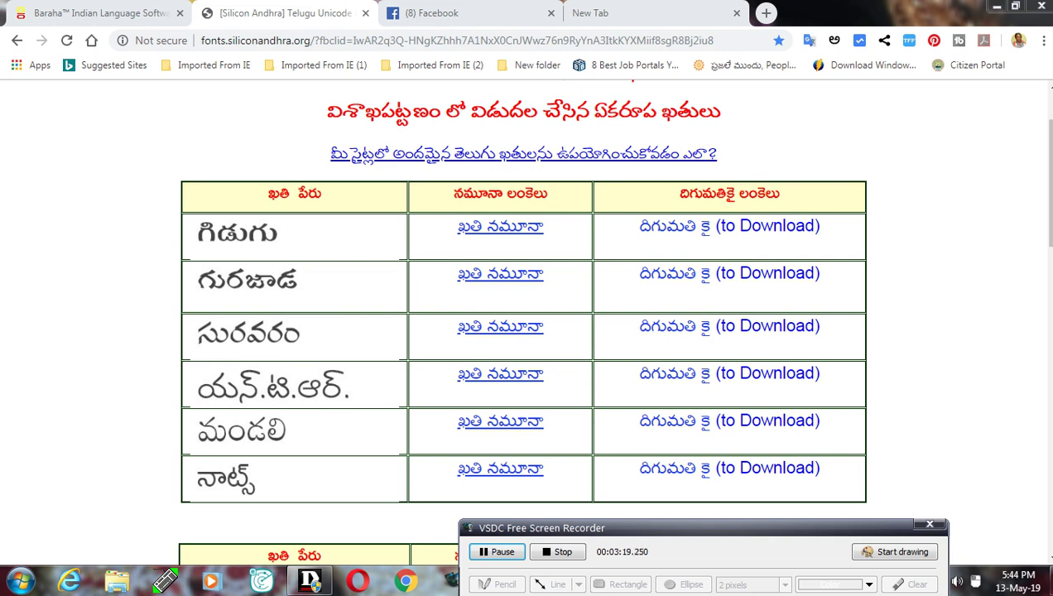
pyautogui.moveTo(1047, 286); pyautogui.dragTo(1041, 328)
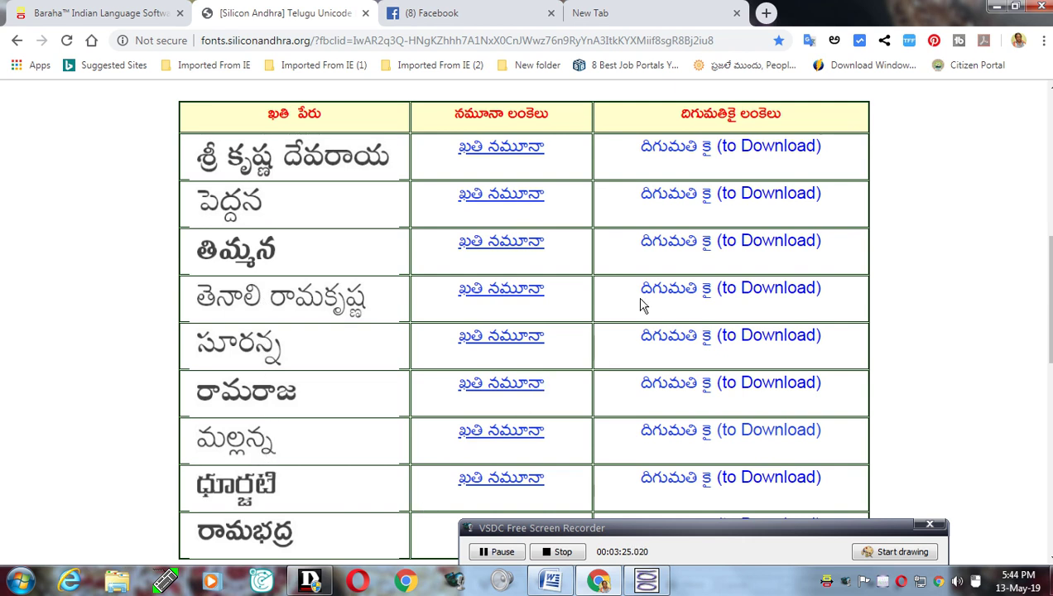
pyautogui.moveTo(1041, 339); pyautogui.dragTo(1044, 441)
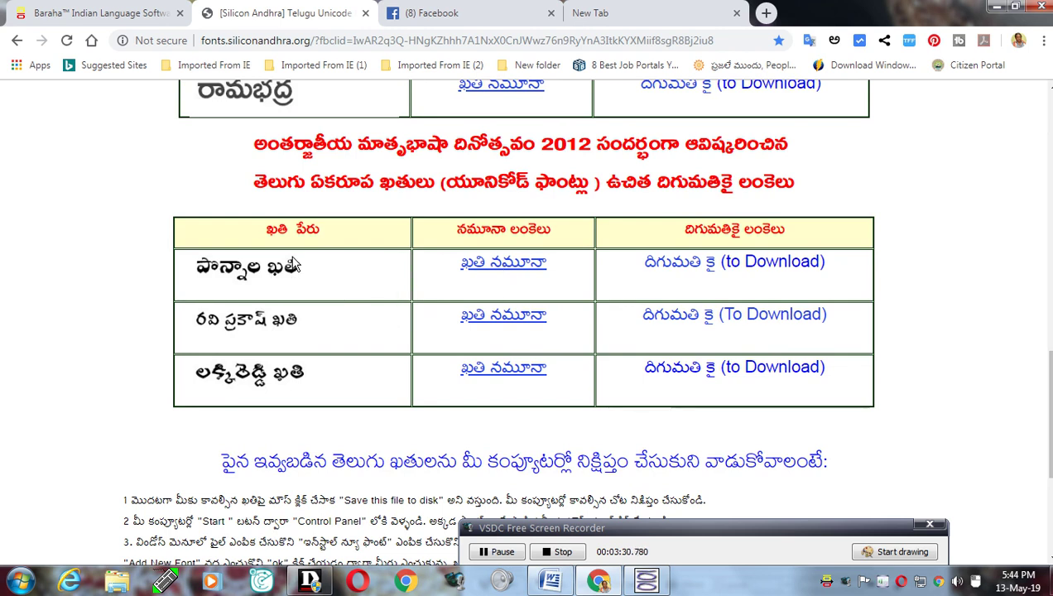
pyautogui.moveTo(1047, 406); pyautogui.dragTo(1046, 153)
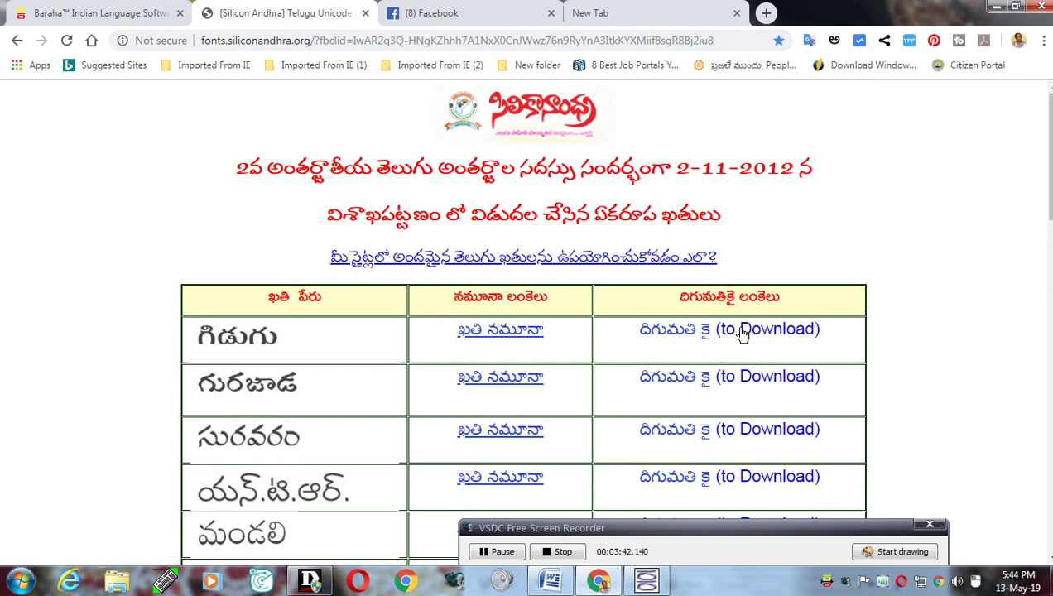
pyautogui.scroll(-3, 716, 348)
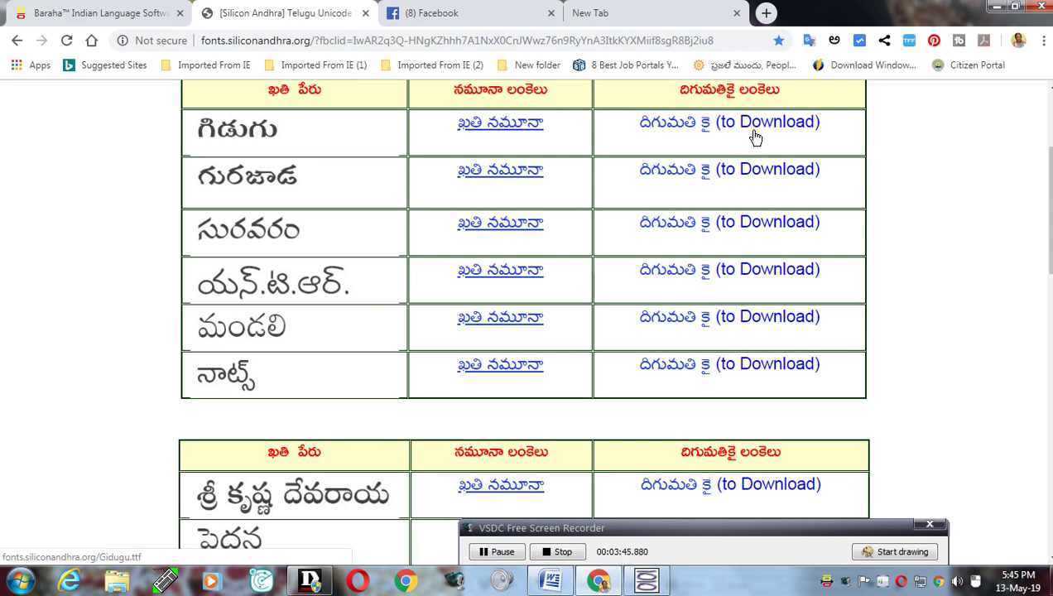
# Step: Minimize the browser, open Computer and look through the files in the Downloads folder
pyautogui.click(997, 10)
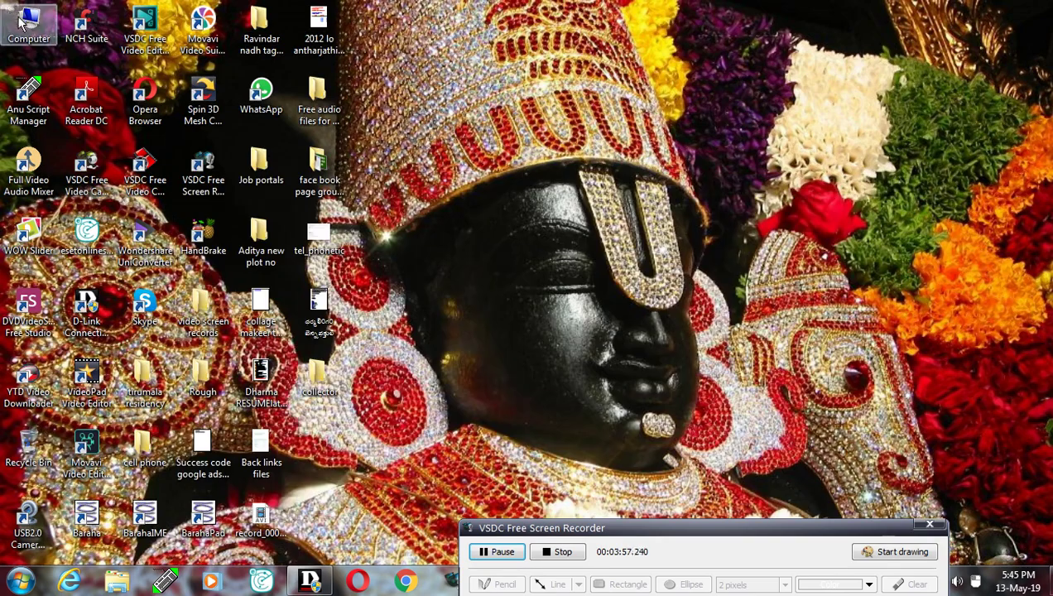
pyautogui.doubleClick(22, 21)
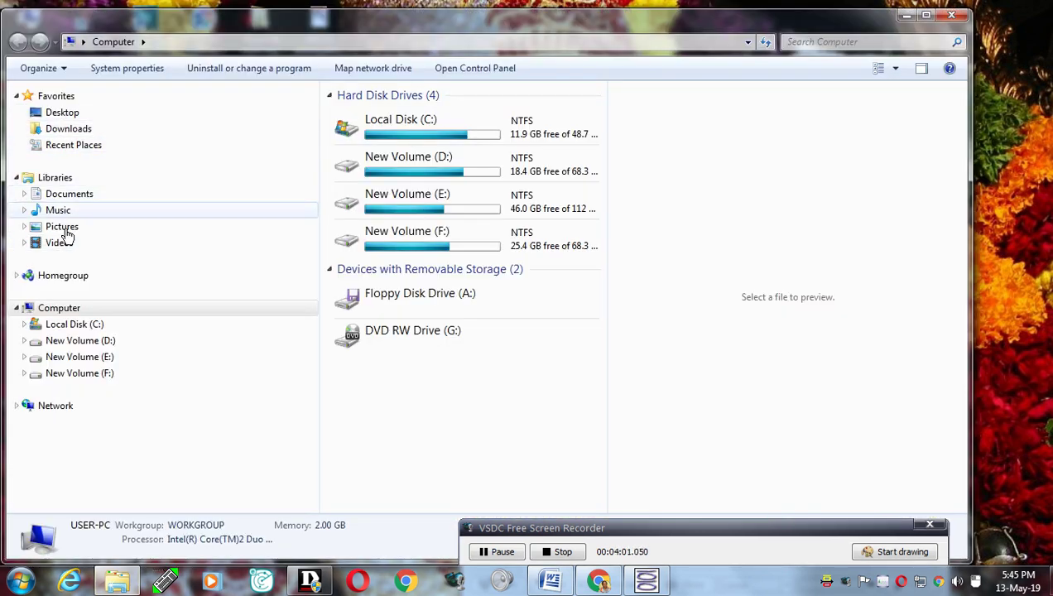
pyautogui.click(60, 133)
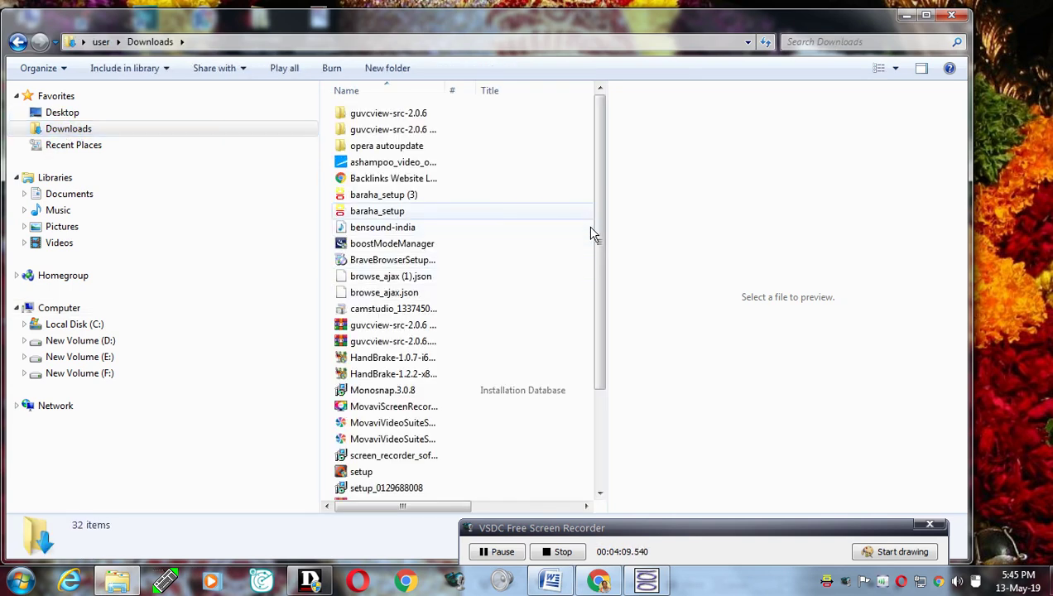
pyautogui.moveTo(594, 205); pyautogui.dragTo(598, 235)
pyautogui.scroll(-3, 610, 371)
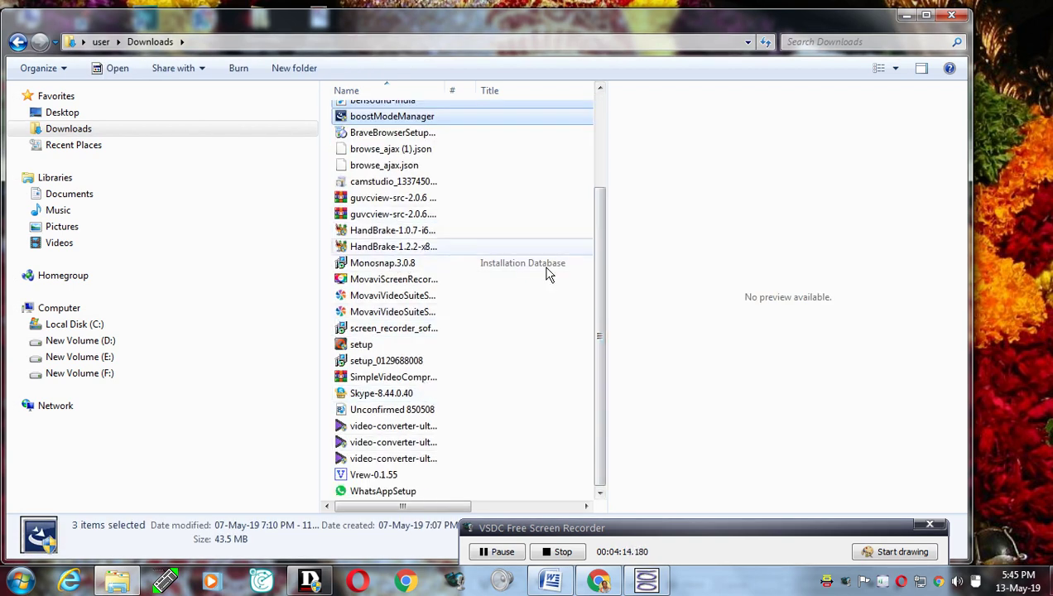
pyautogui.moveTo(602, 242); pyautogui.dragTo(530, 358)
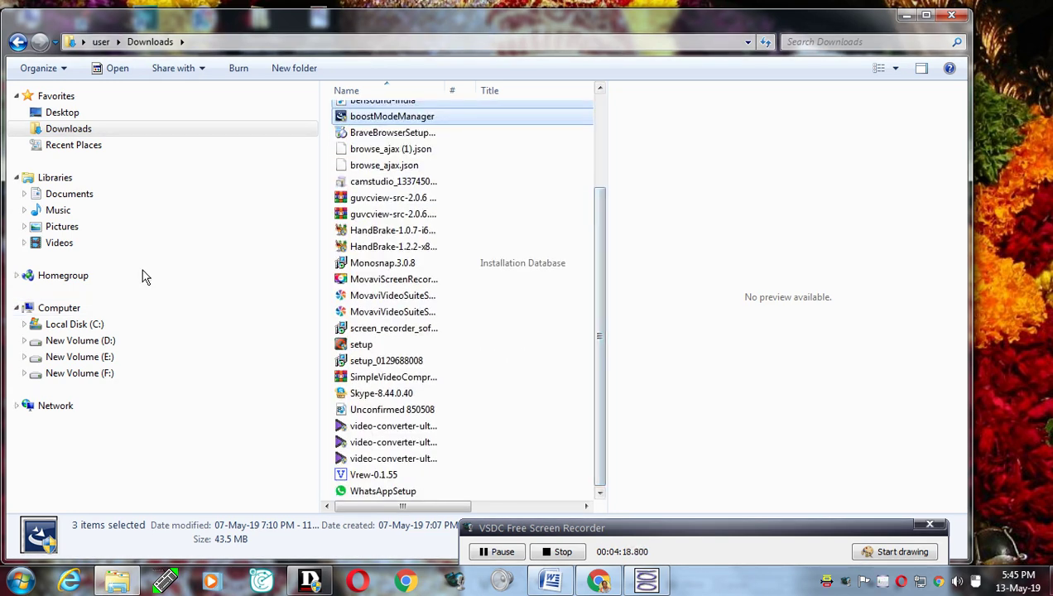
# Step: Browse the E: and F: drives, then open the Telugu baraka fonts folder inside the Fonts folder on E:
pyautogui.click(96, 363)
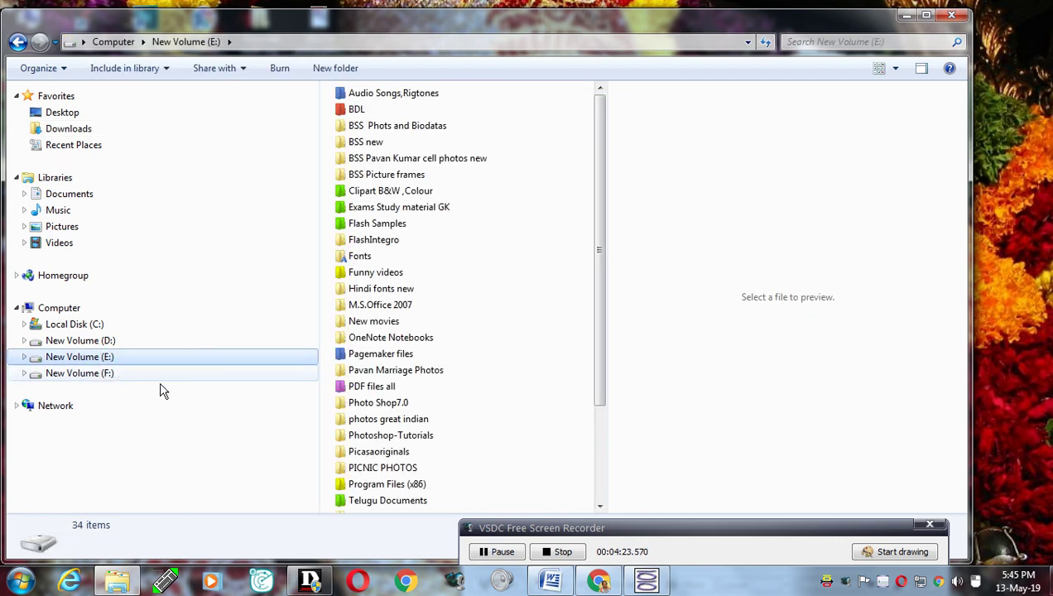
pyautogui.moveTo(598, 177); pyautogui.dragTo(372, 470)
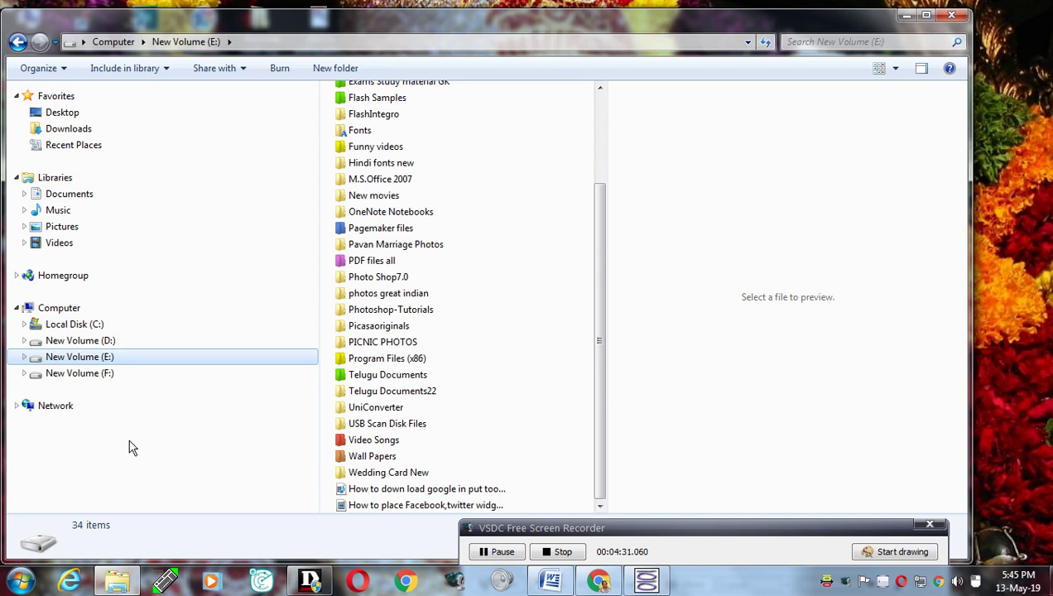
pyautogui.click(103, 379)
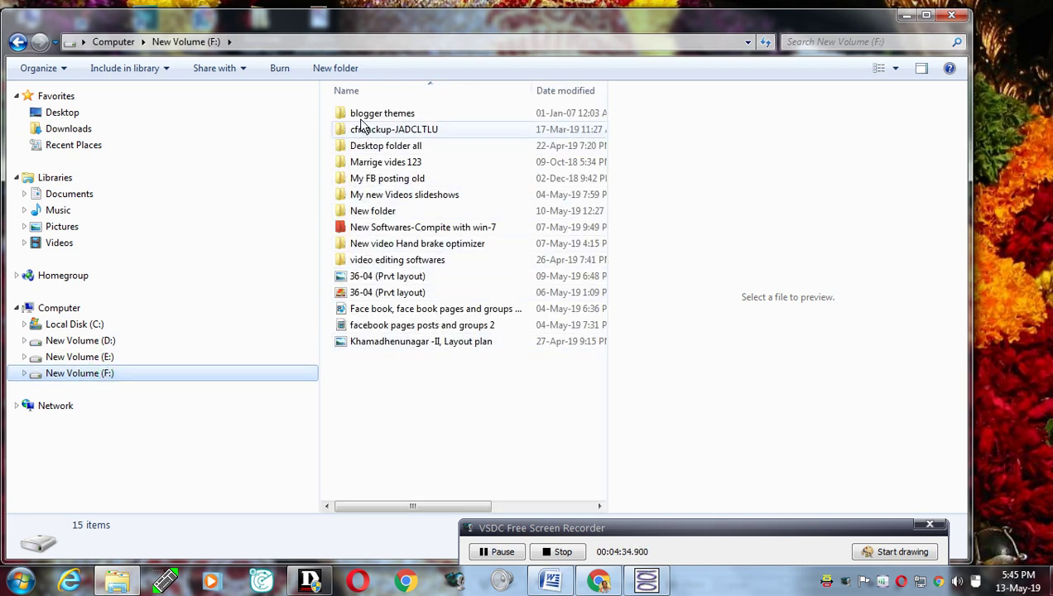
pyautogui.click(104, 357)
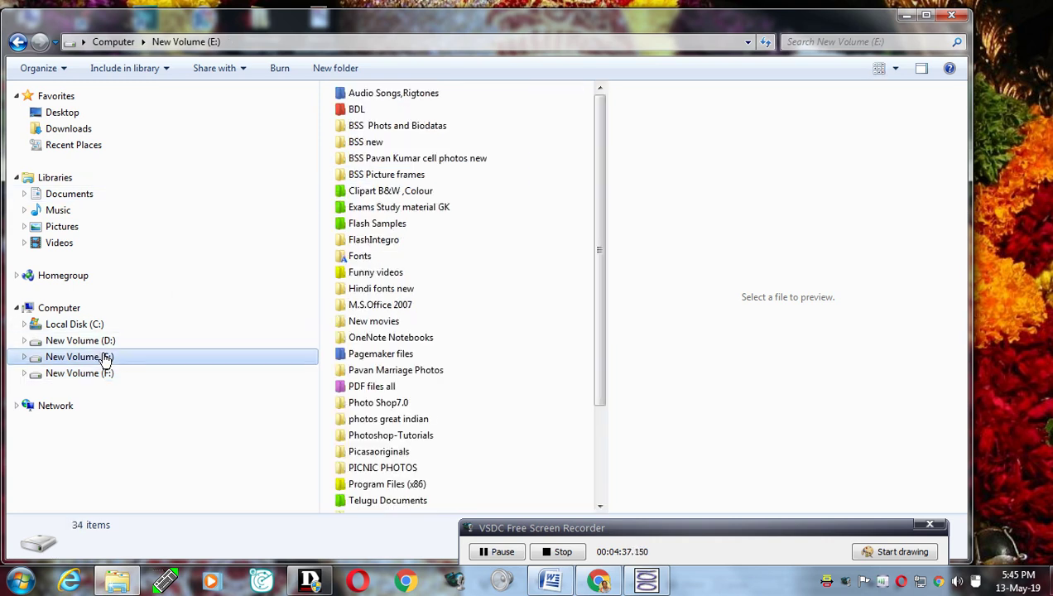
pyautogui.doubleClick(359, 257)
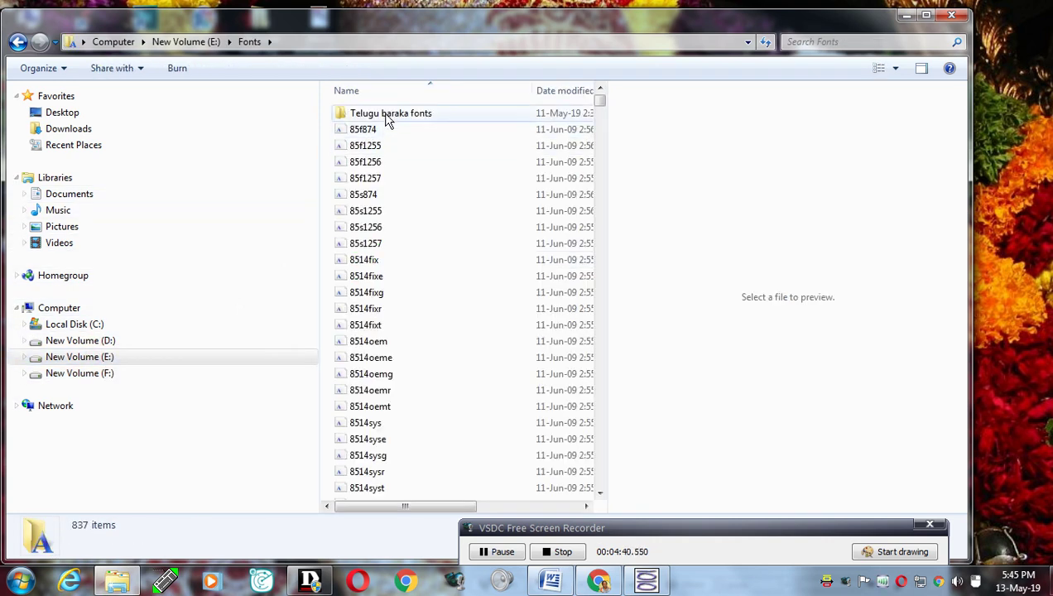
pyautogui.moveTo(383, 120)
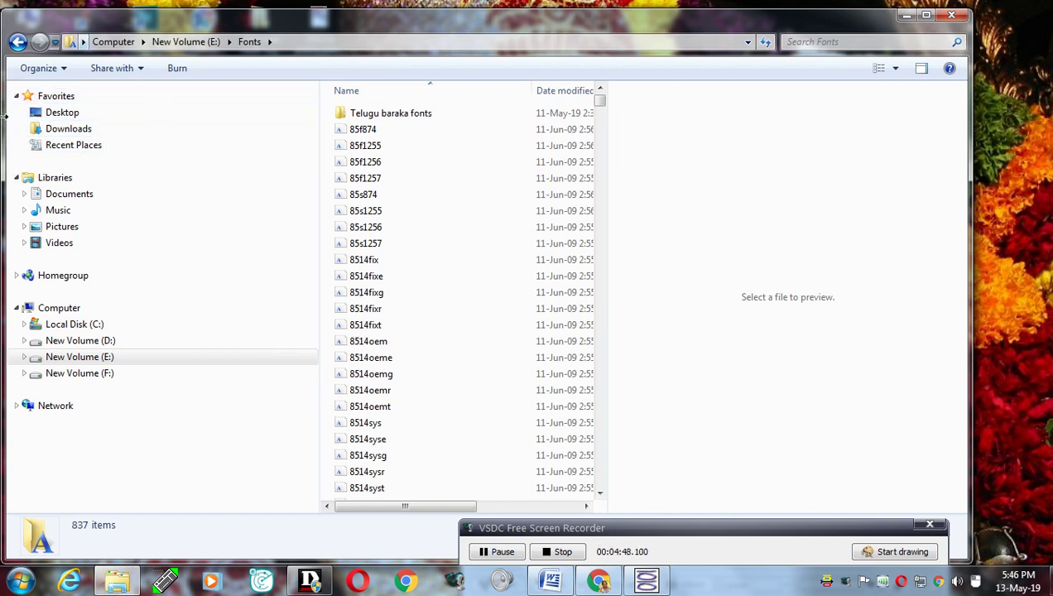
pyautogui.doubleClick(360, 119)
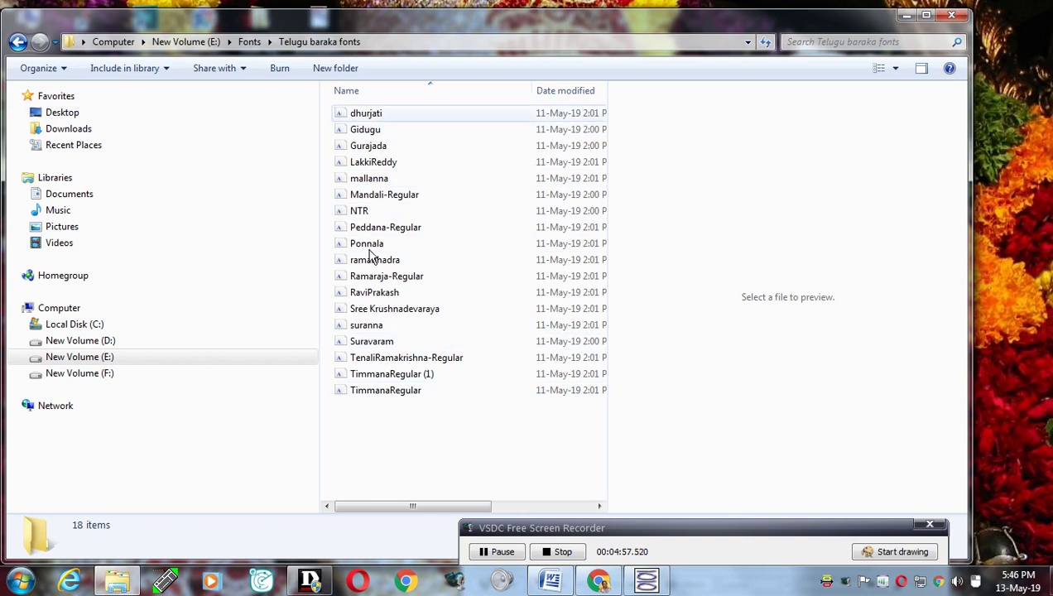
# Step: Install the dhurjati font from the Telugu baraka fonts folder, replacing the already installed copy
pyautogui.click(366, 114)
pyautogui.rightClick(366, 117)
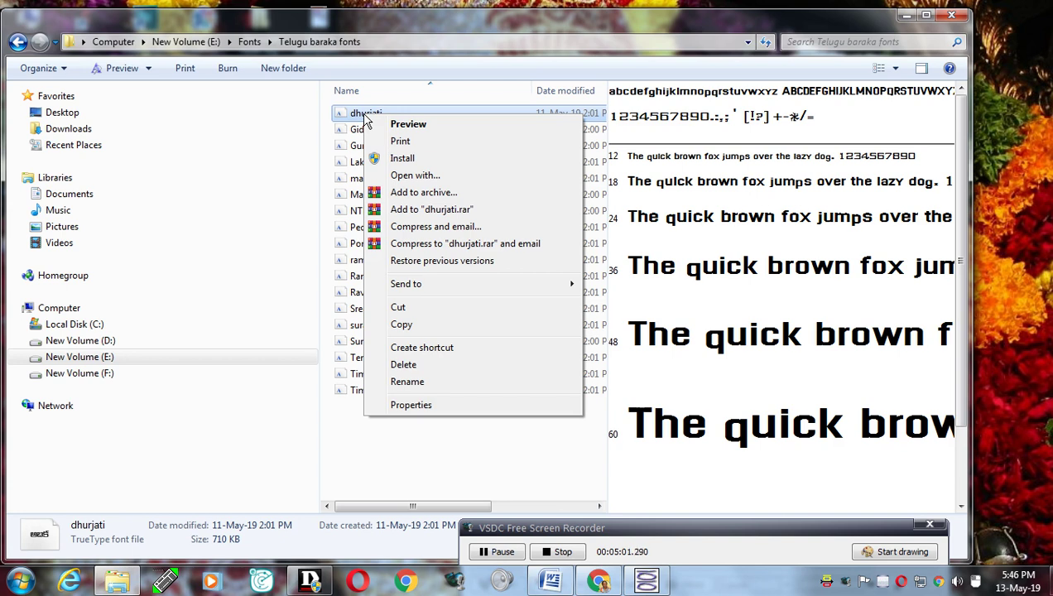
pyautogui.click(405, 159)
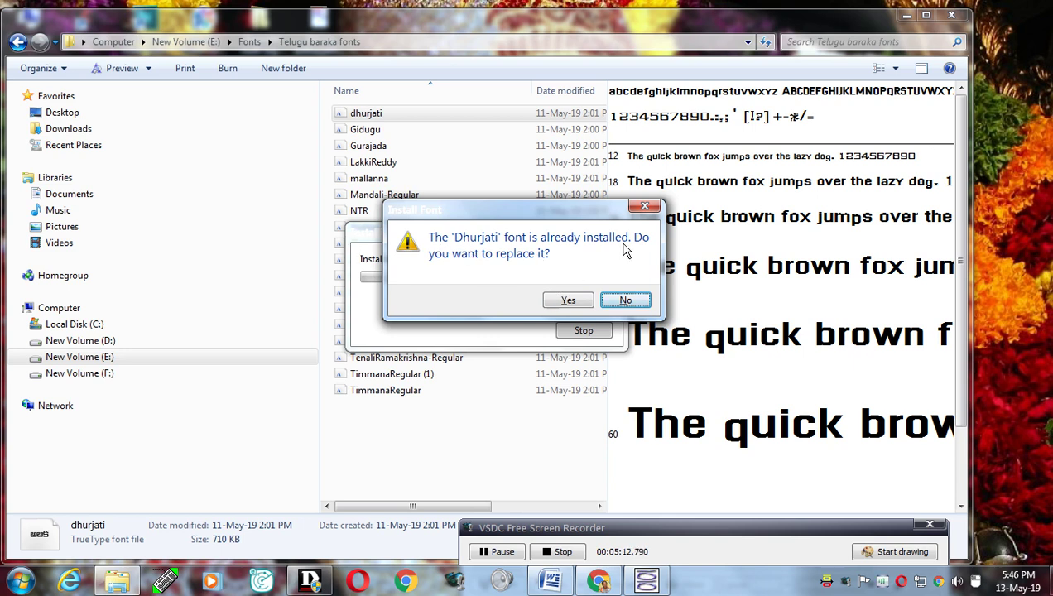
pyautogui.click(568, 303)
pyautogui.click(567, 303)
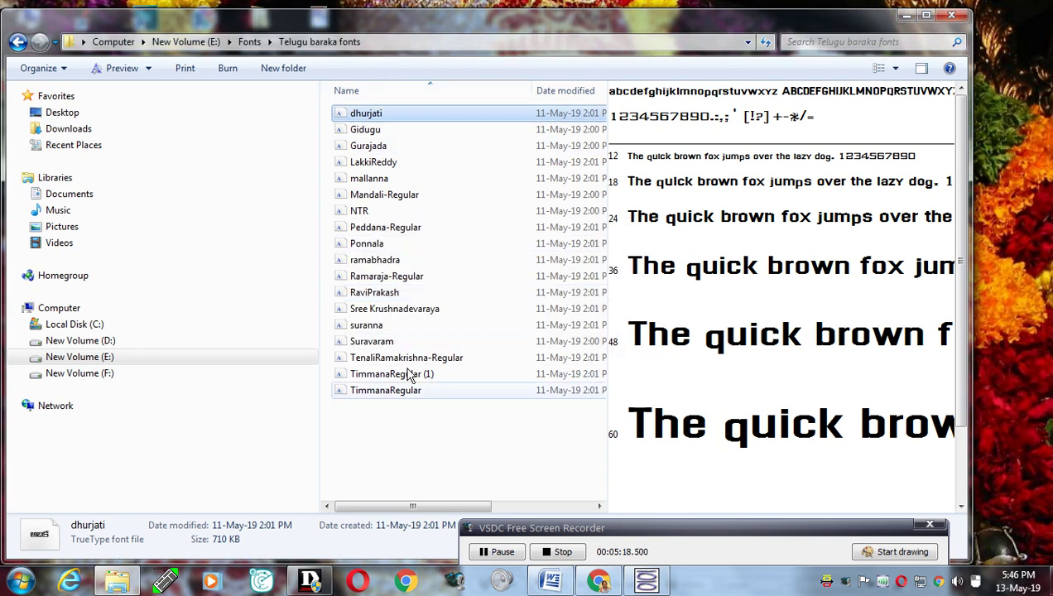
# Step: Minimize the fonts folder, move the screen recorder window up, and switch to the Telugu sample document in Microsoft Word
pyautogui.click(906, 16)
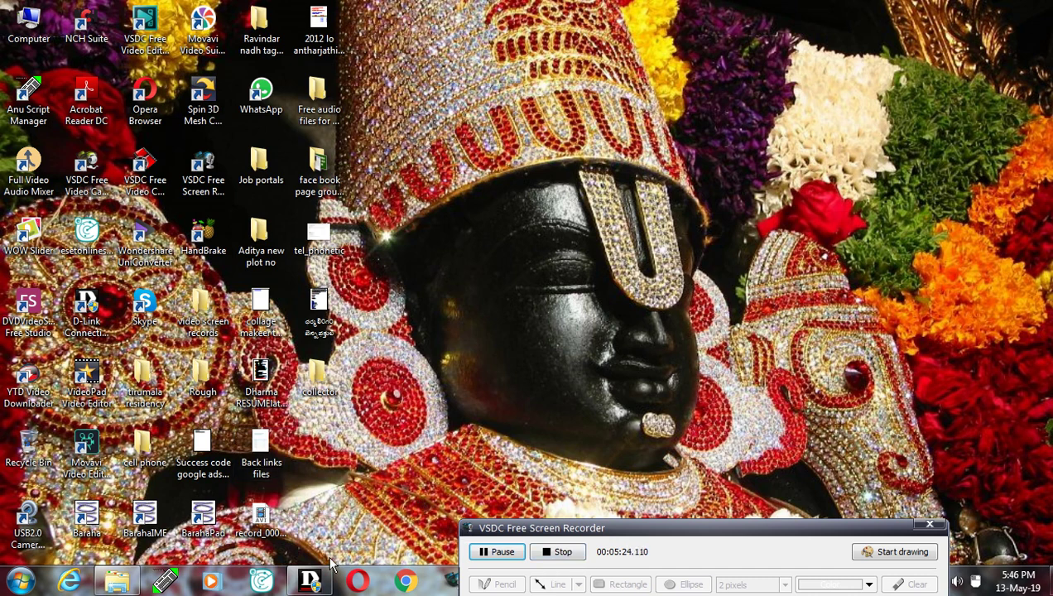
pyautogui.moveTo(615, 534); pyautogui.dragTo(599, 110)
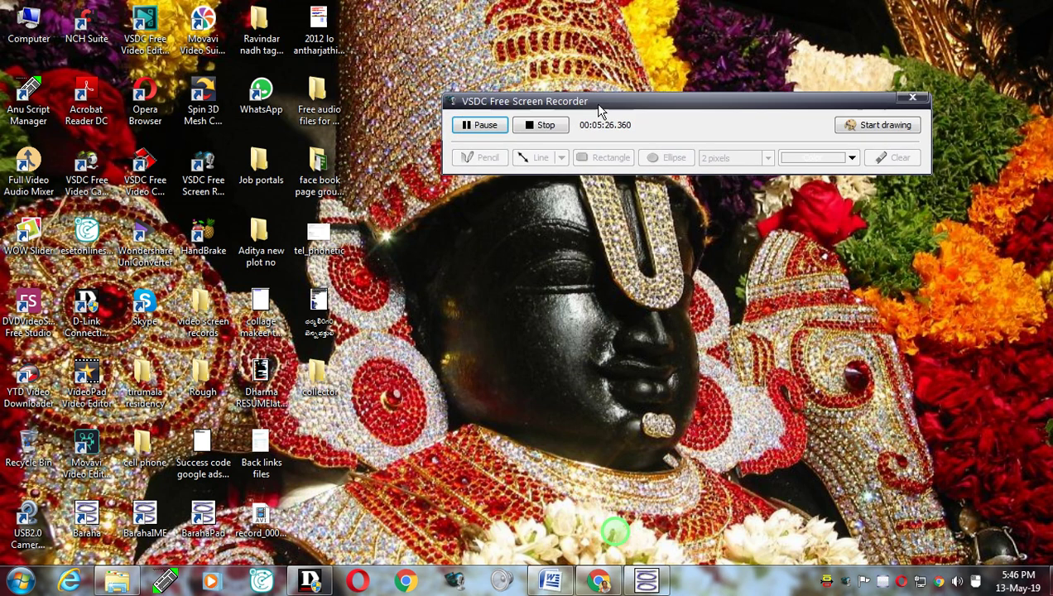
pyautogui.click(551, 584)
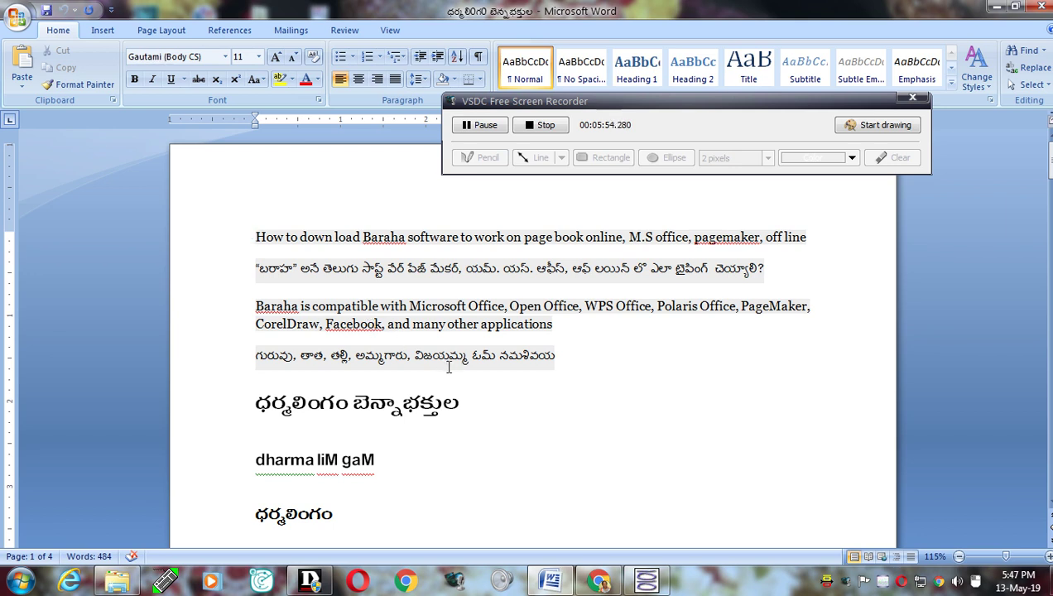
pyautogui.scroll(-1, 547, 388)
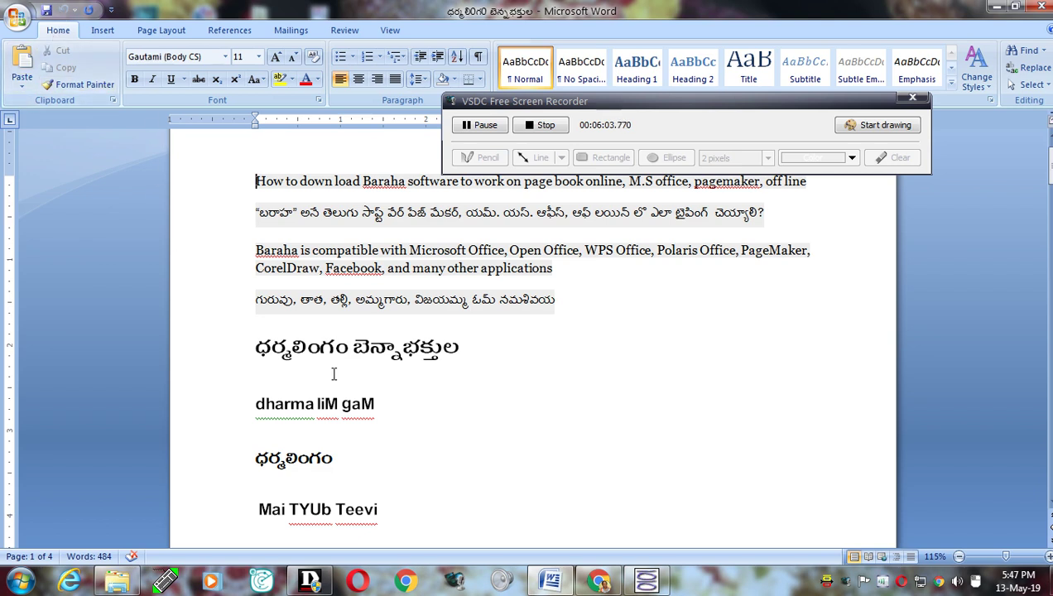
# Step: At the end of the large Telugu name line, remove the trailing spaces and start typing the first name phonetically in Telugu
pyautogui.click(489, 349)
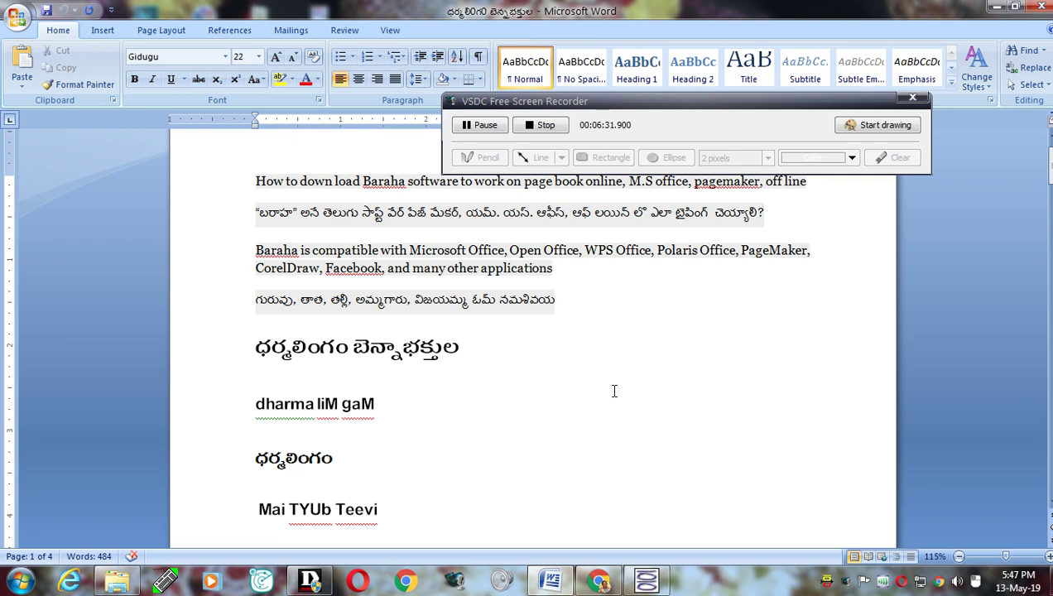
pyautogui.press('BackSpace')
pyautogui.press('BackSpace')
pyautogui.press('BackSpace')
pyautogui.write('dhar')
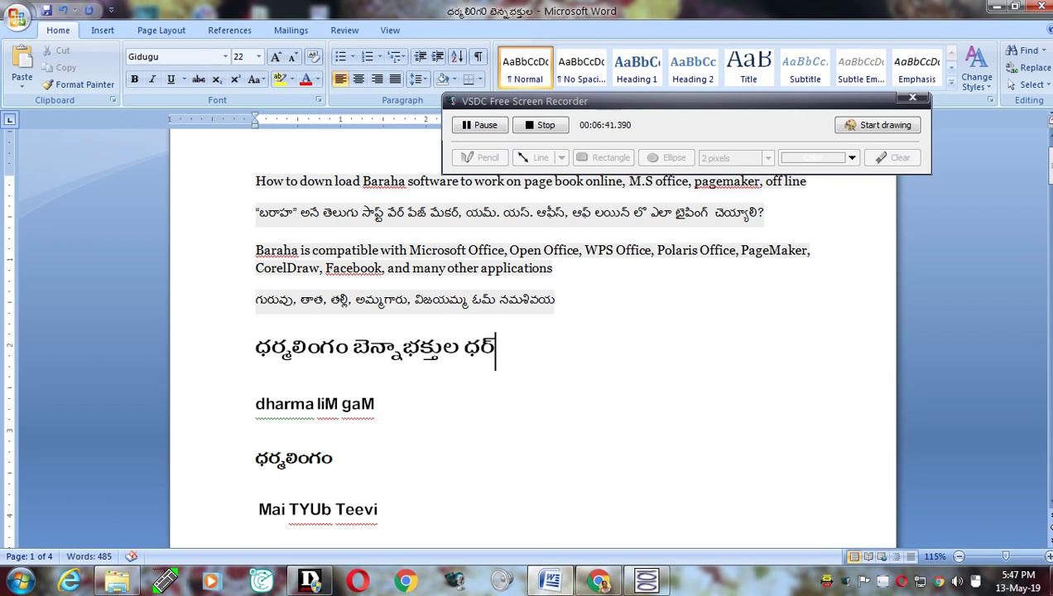
# Step: Erase the partly typed name, restart it with the letter "d", and reject the incoming call
pyautogui.write('M')
pyautogui.press('BackSpace')
pyautogui.press('BackSpace')
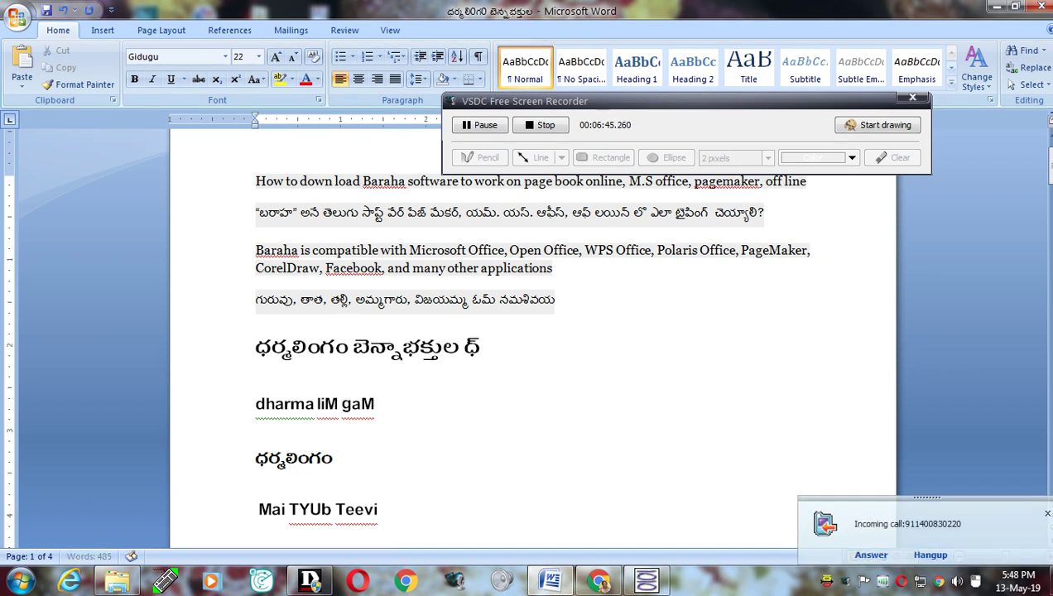
pyautogui.press('BackSpace')
pyautogui.write('d')
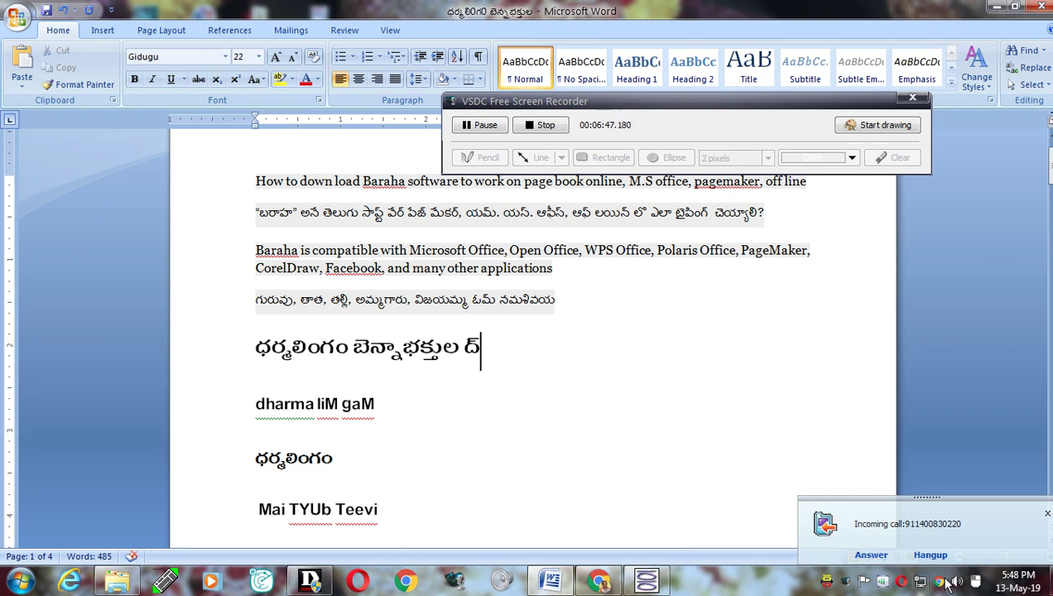
pyautogui.click(930, 554)
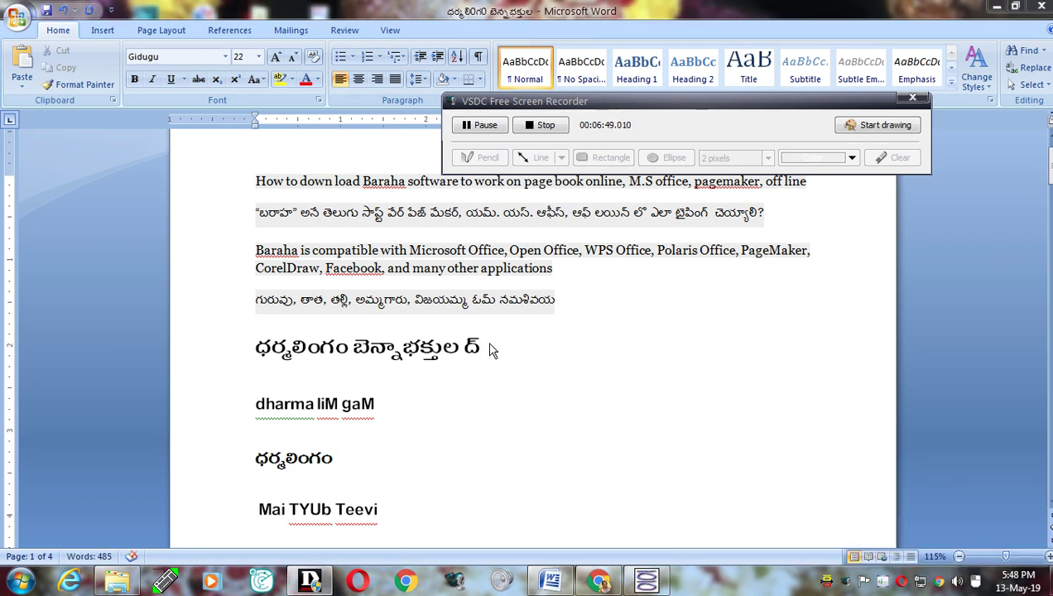